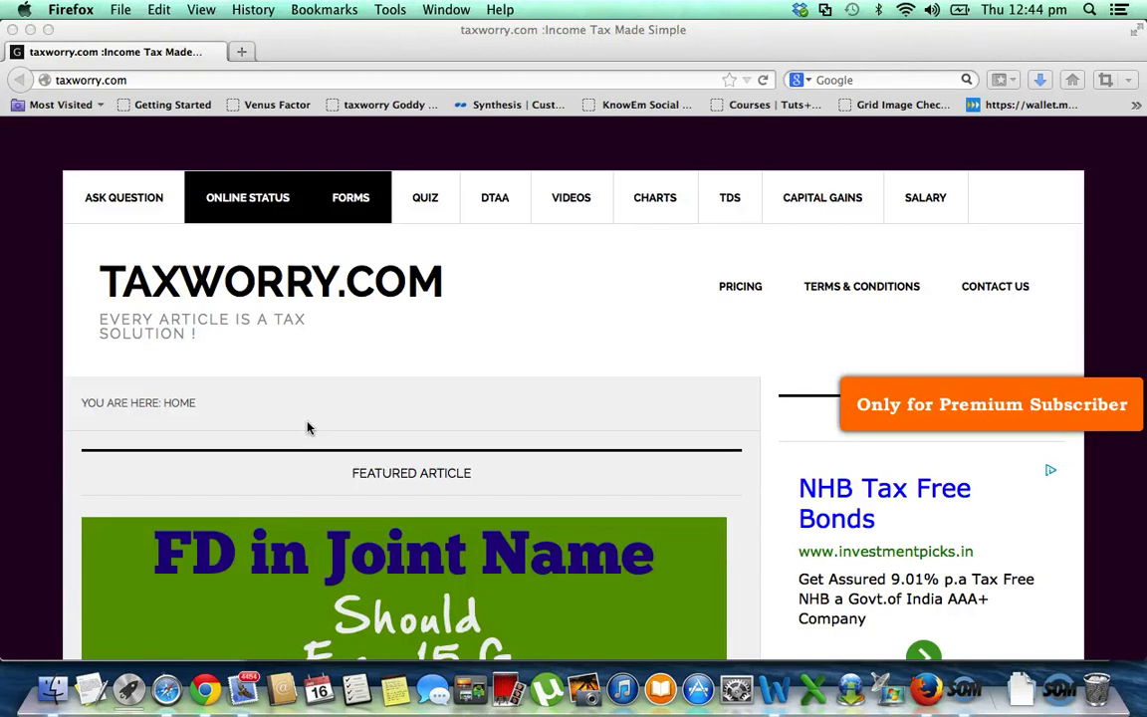
# Open the site's Ask Question page and go to the login form below the question list.
pyautogui.click(294, 376)
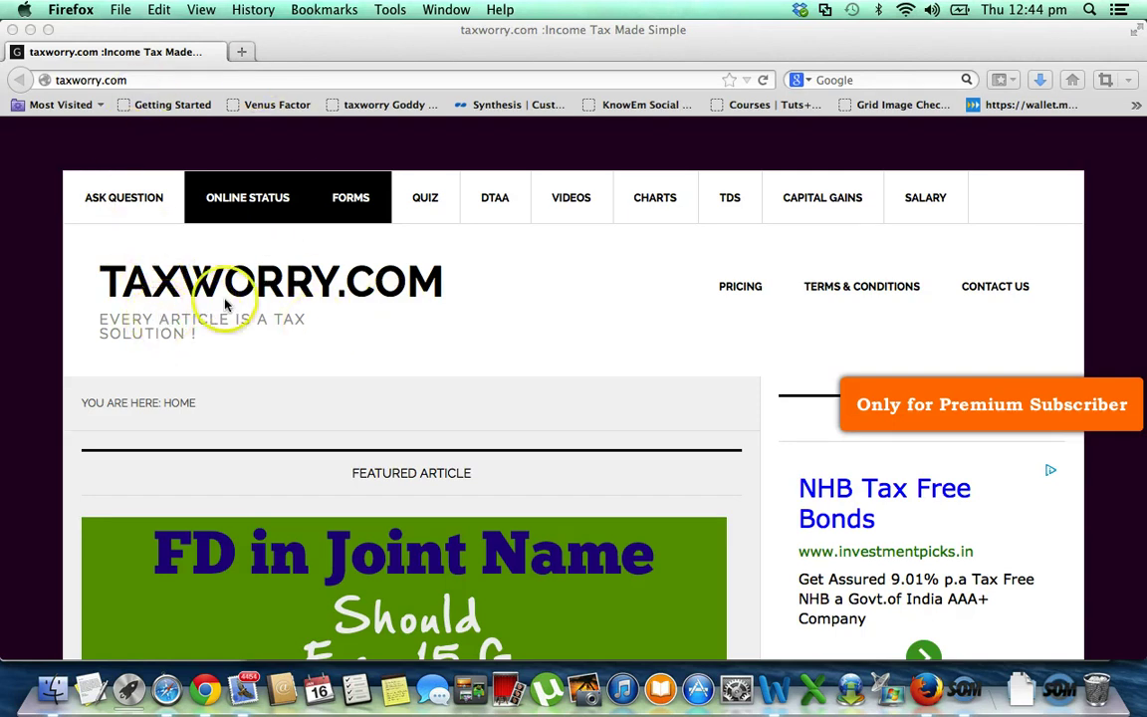
pyautogui.click(120, 202)
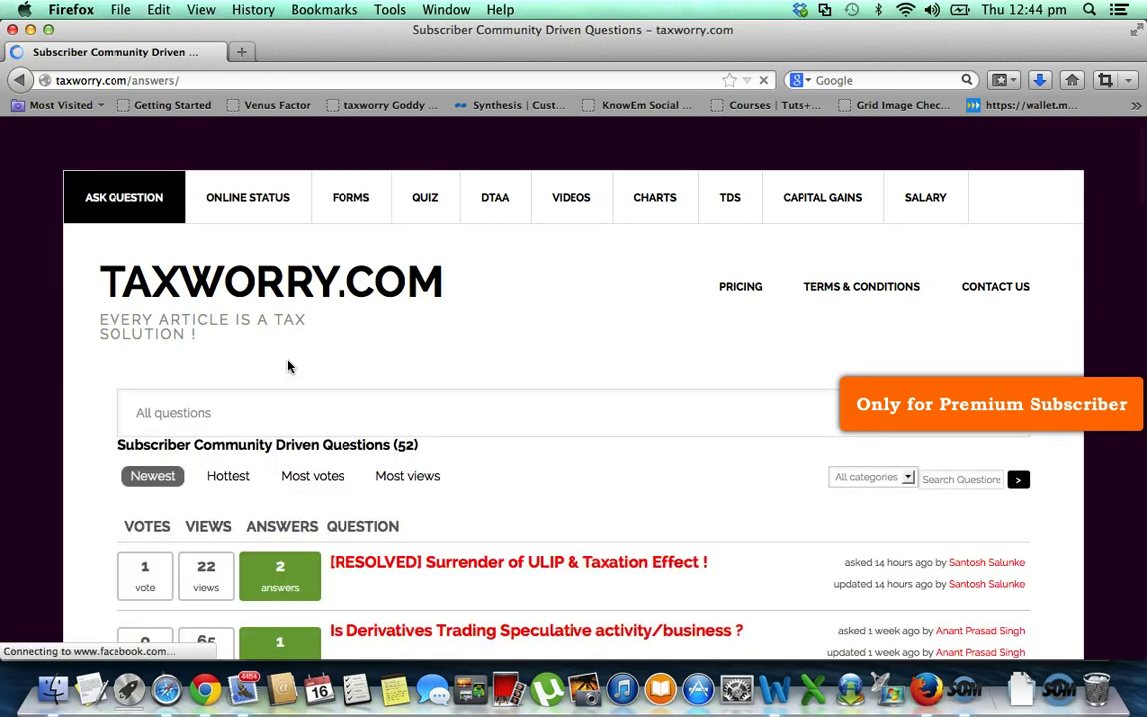
pyautogui.scroll(-3, 287, 368)
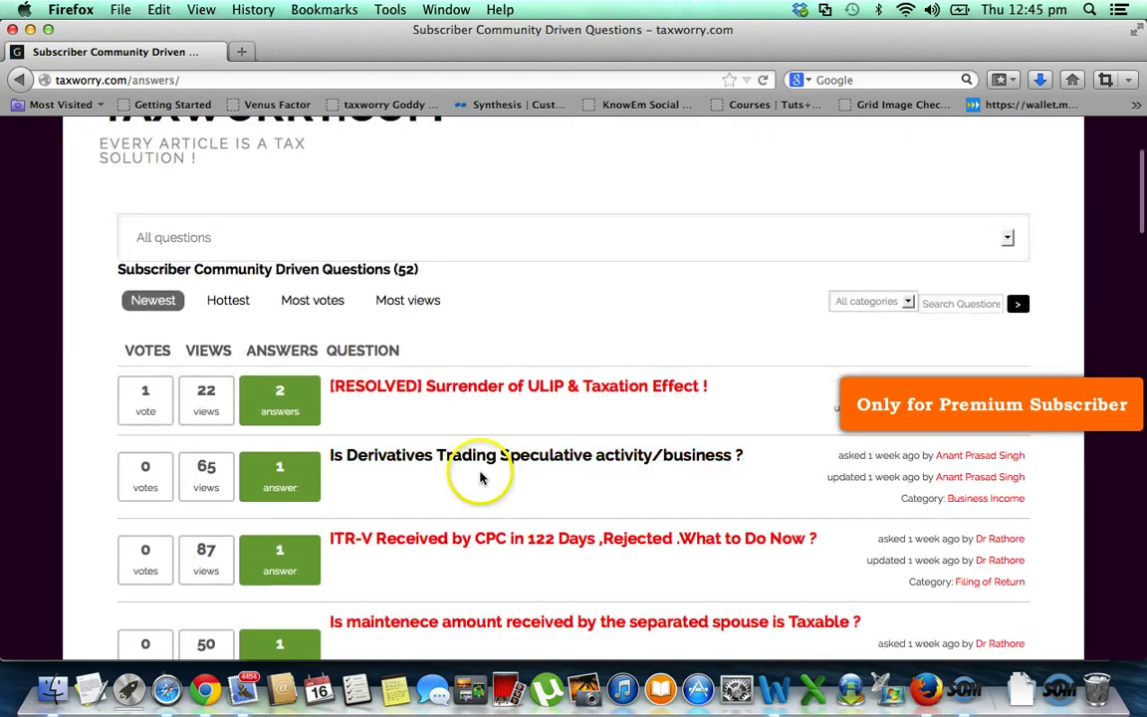
pyautogui.scroll(-10, 468, 511)
pyautogui.scroll(-10, 466, 514)
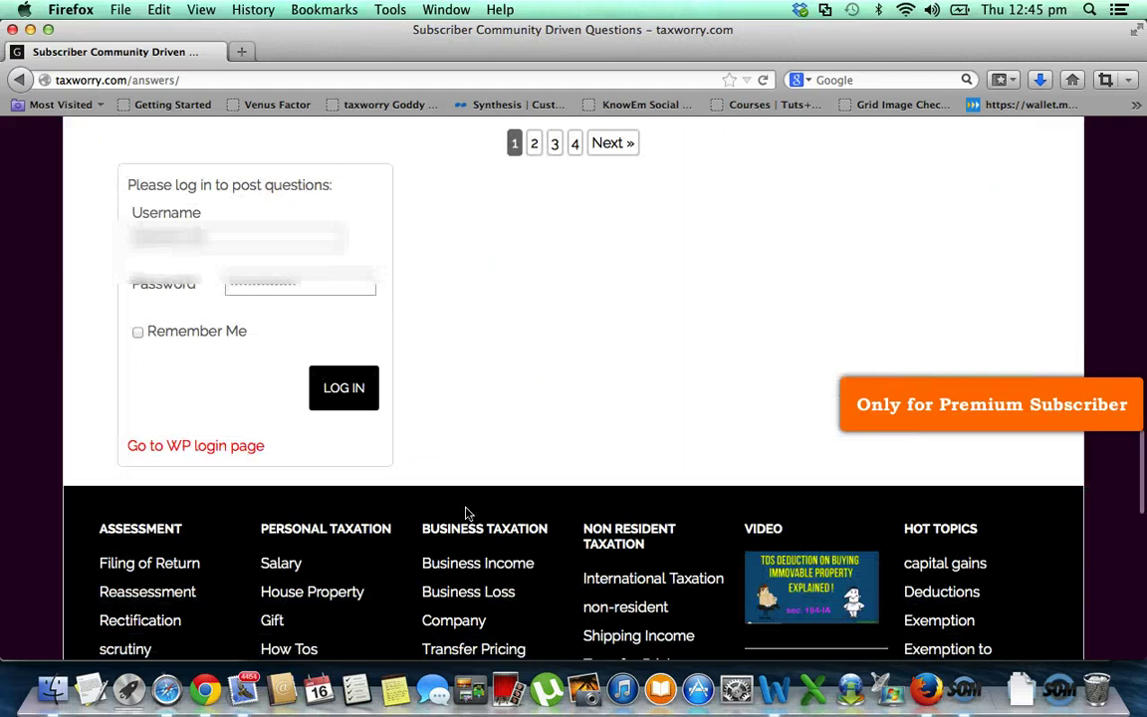
# Log in to the site with the username and password already filled in the login form.
pyautogui.click(268, 237)
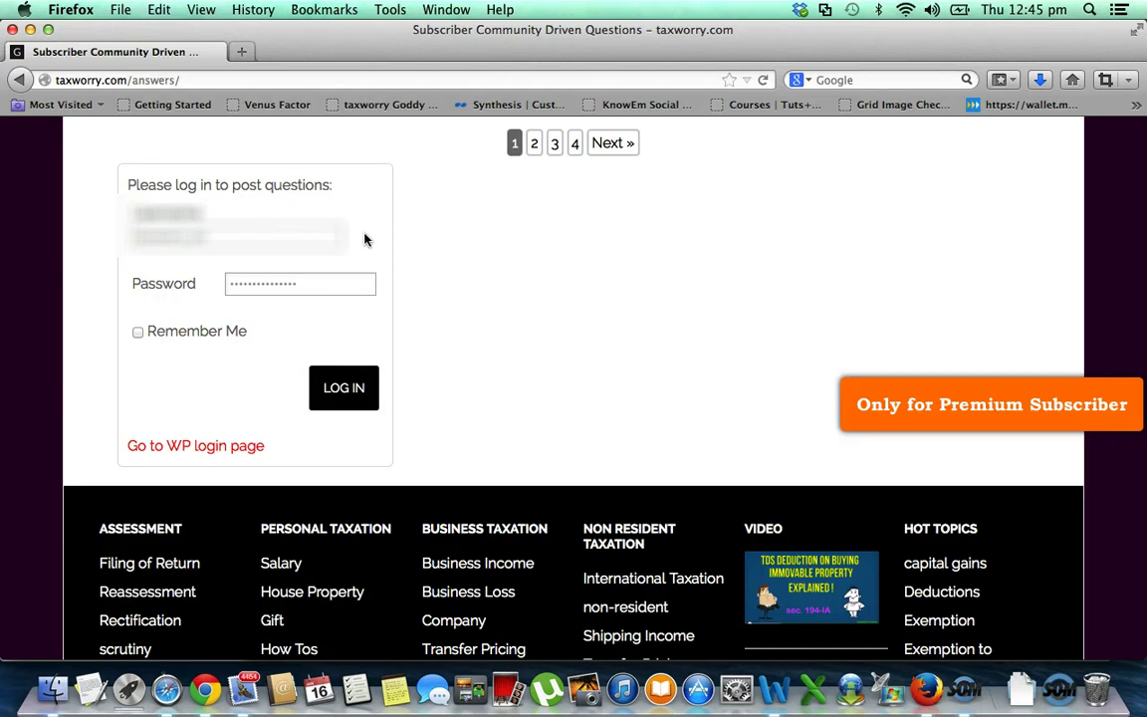
pyautogui.click(418, 240)
pyautogui.click(441, 333)
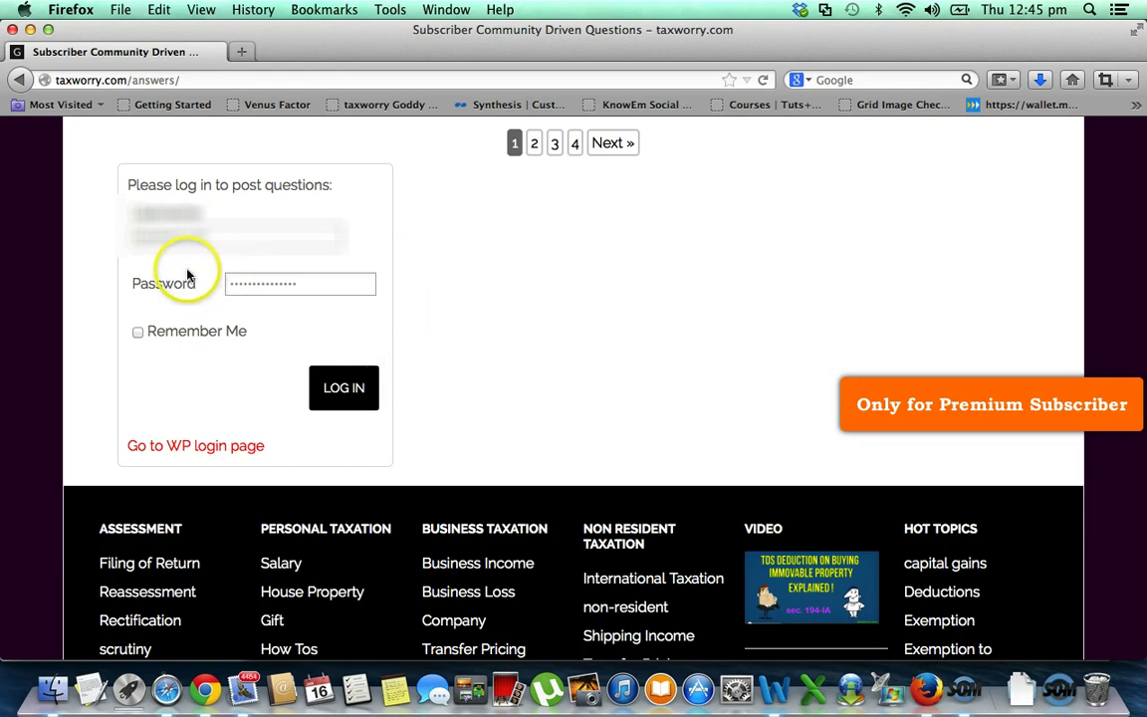
pyautogui.click(263, 283)
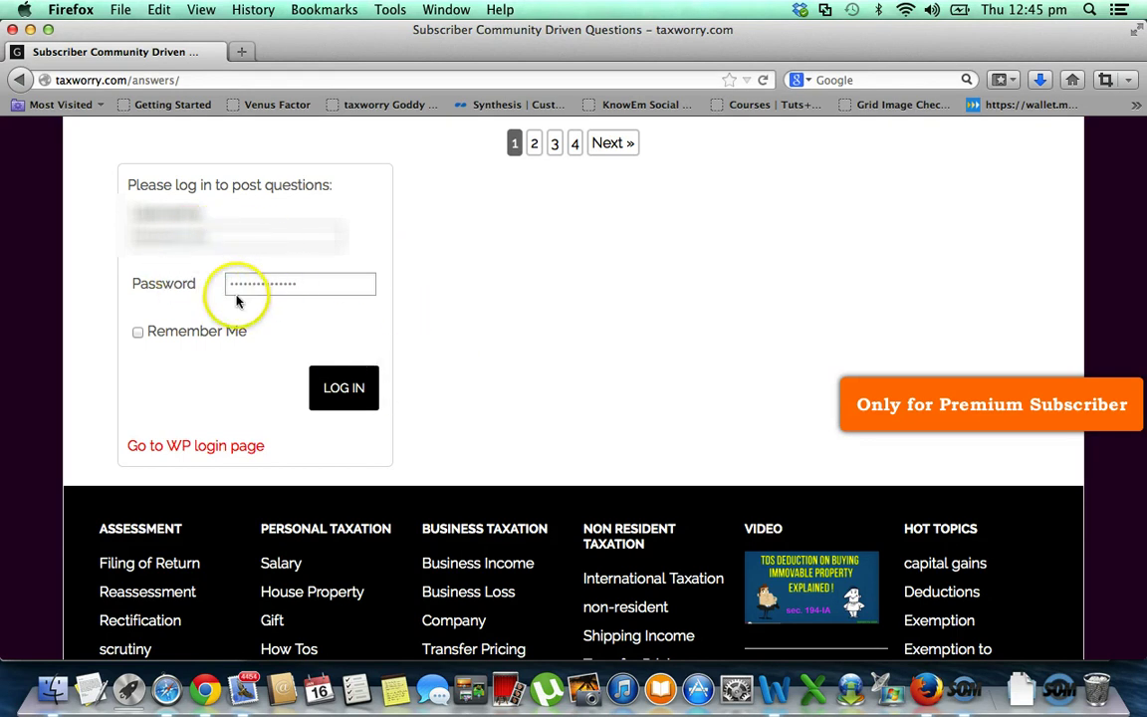
pyautogui.click(337, 390)
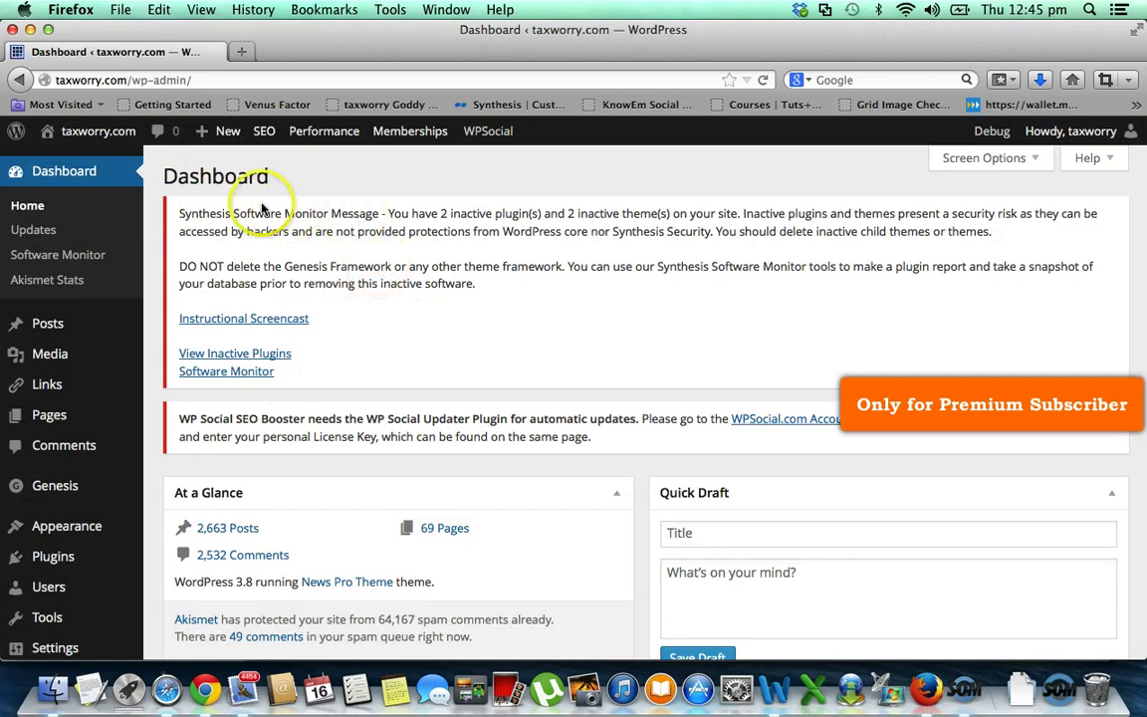
# Return to the taxworry.com home page and open the Ask Question page again.
pyautogui.click(202, 78)
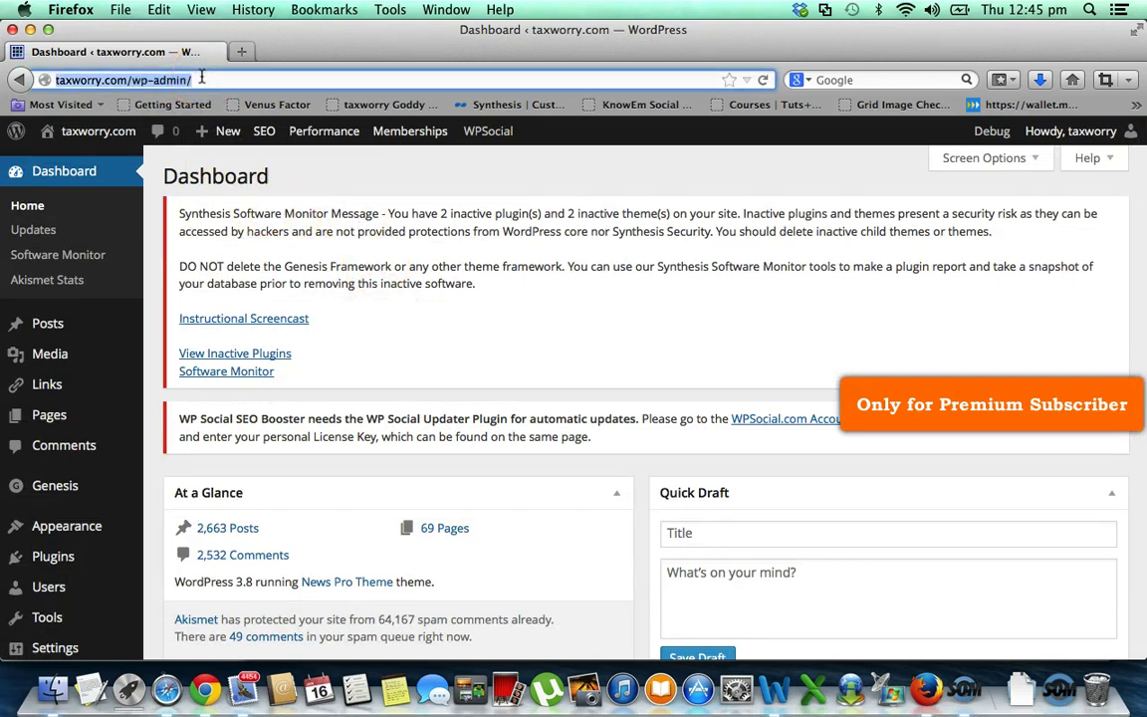
pyautogui.write('taxworry')
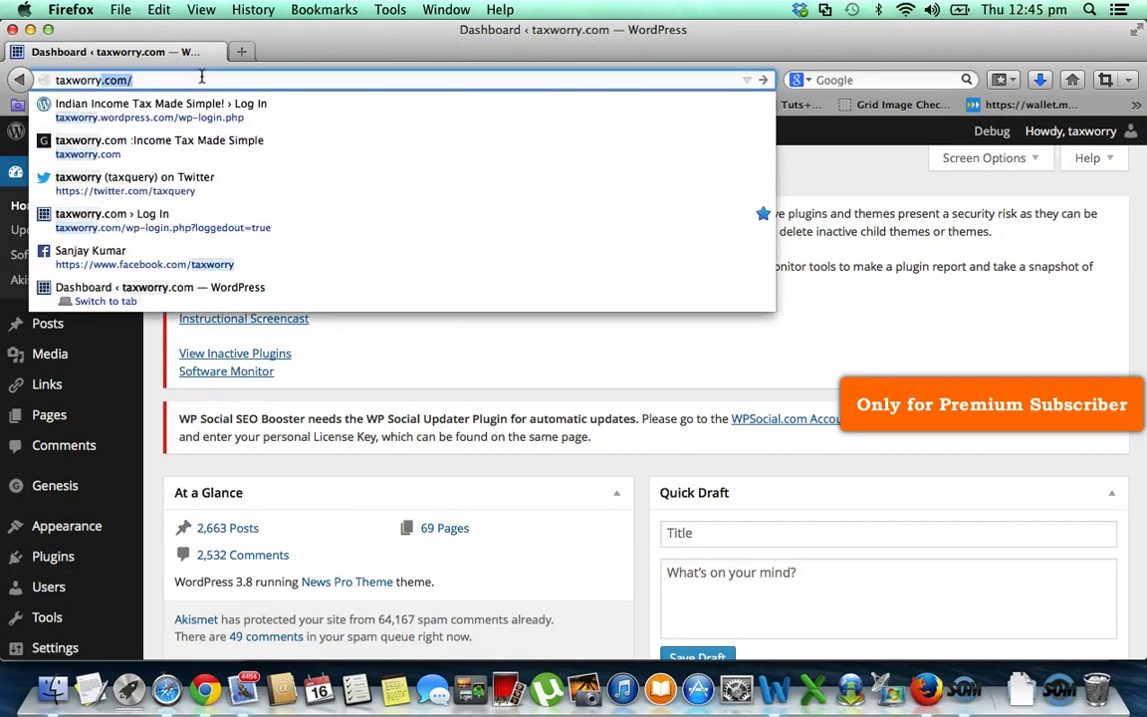
pyautogui.press('Return')
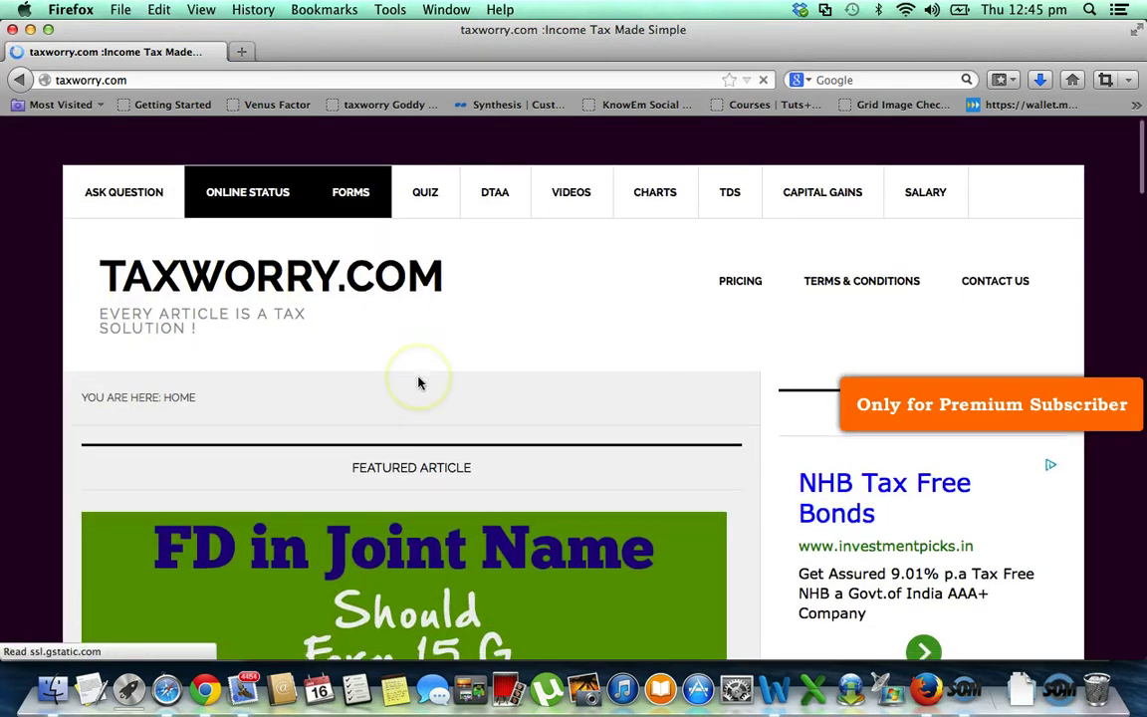
pyautogui.scroll(-2, 418, 383)
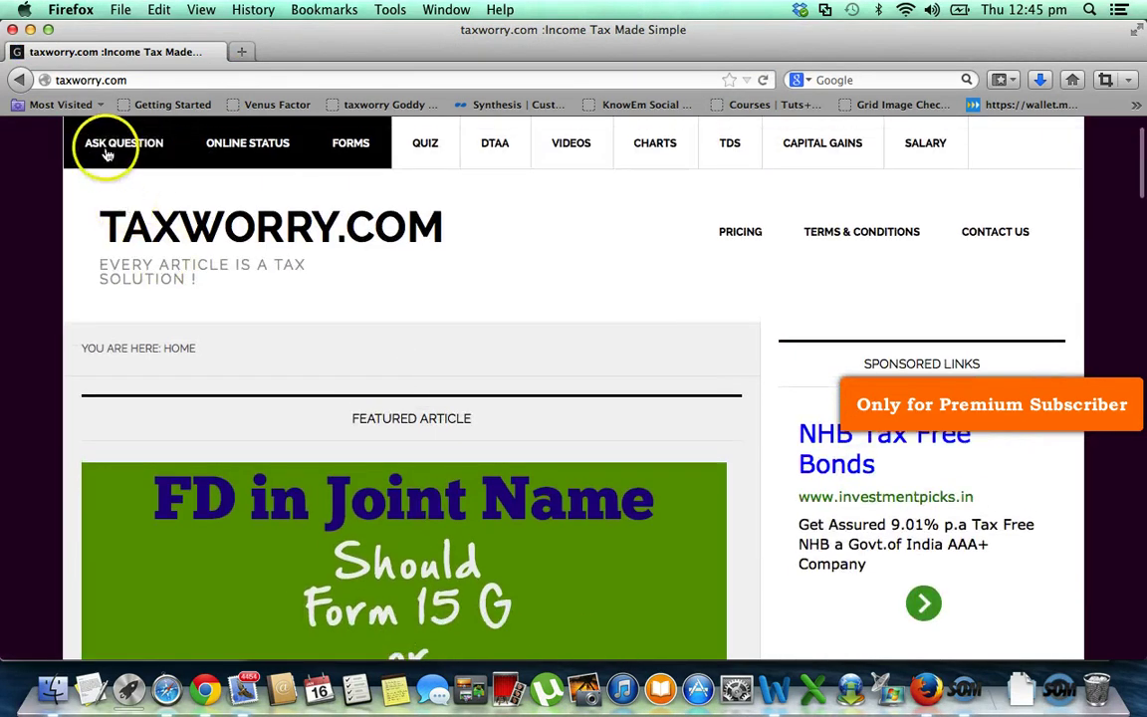
pyautogui.click(107, 151)
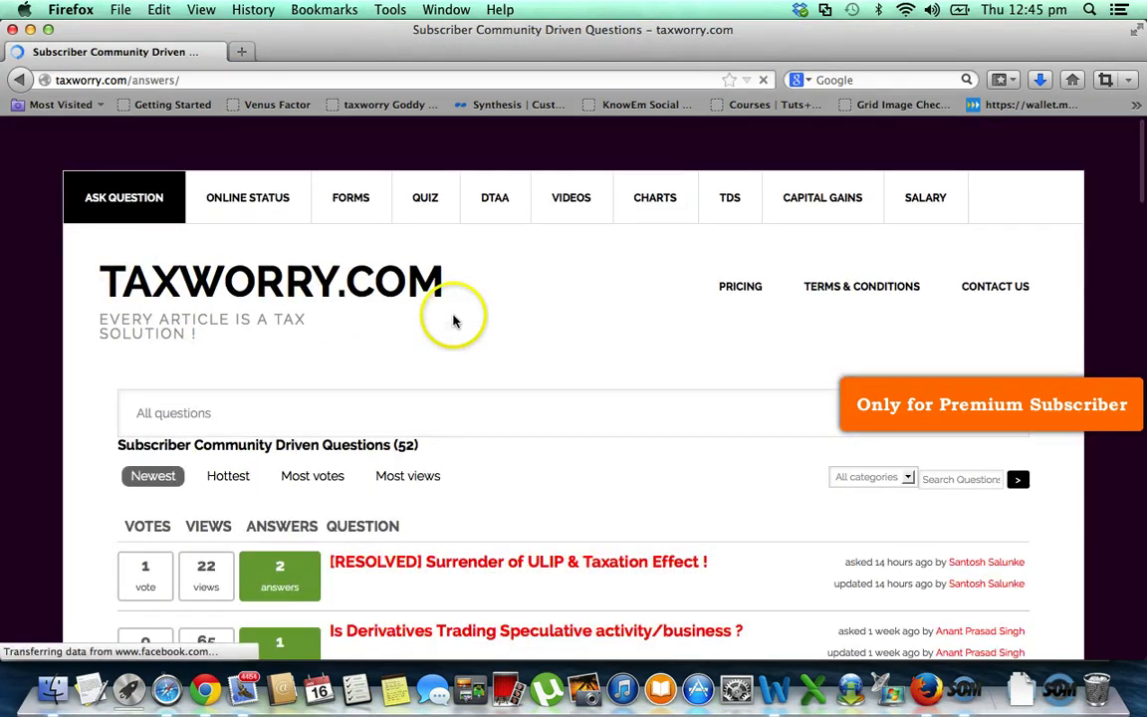
# Go to the end of the question list and reload the page to get the Ask a Question form.
pyautogui.scroll(-5, 576, 365)
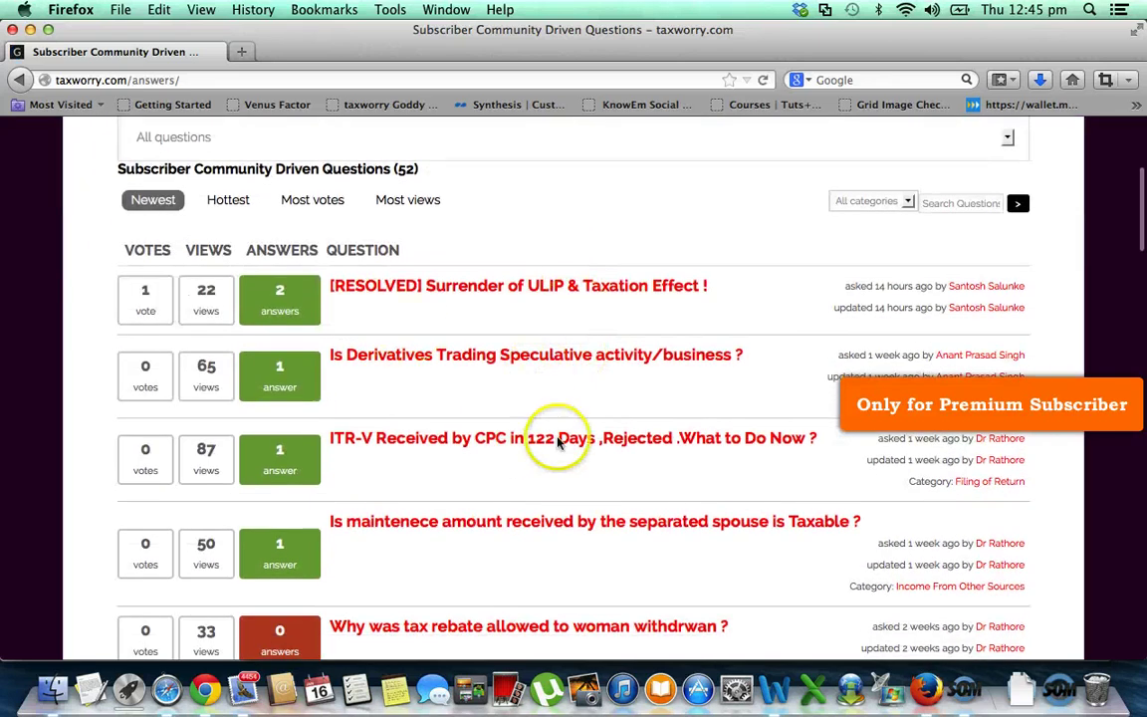
pyautogui.scroll(-10, 474, 487)
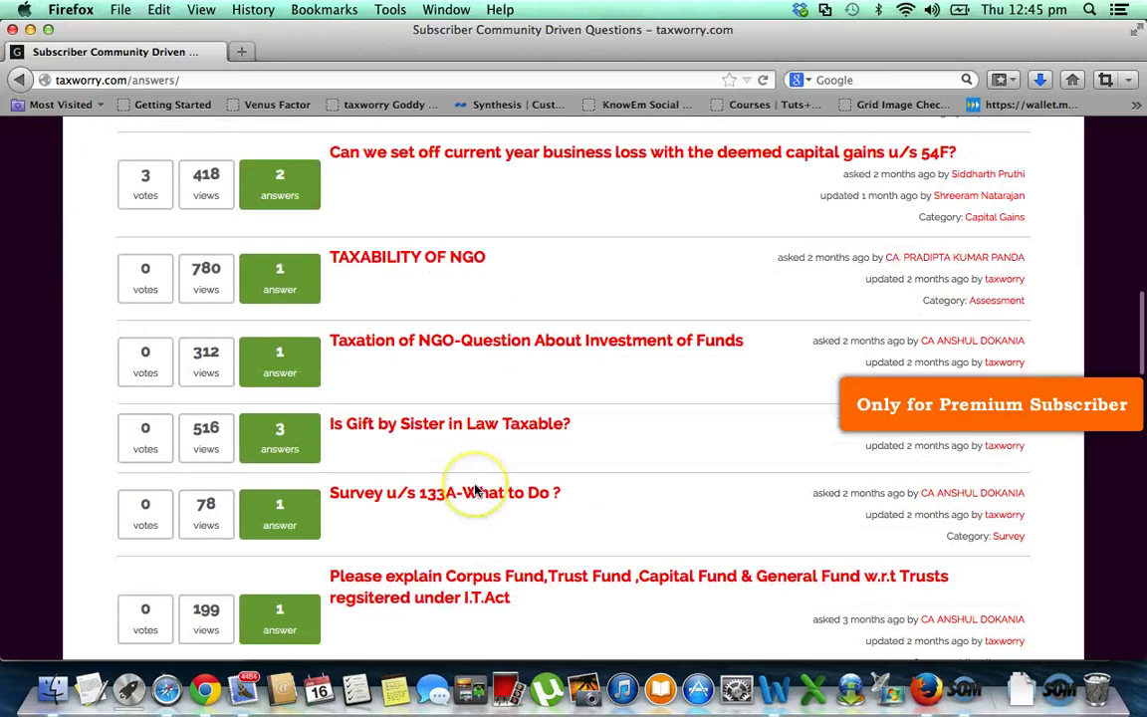
pyautogui.scroll(-8, 474, 490)
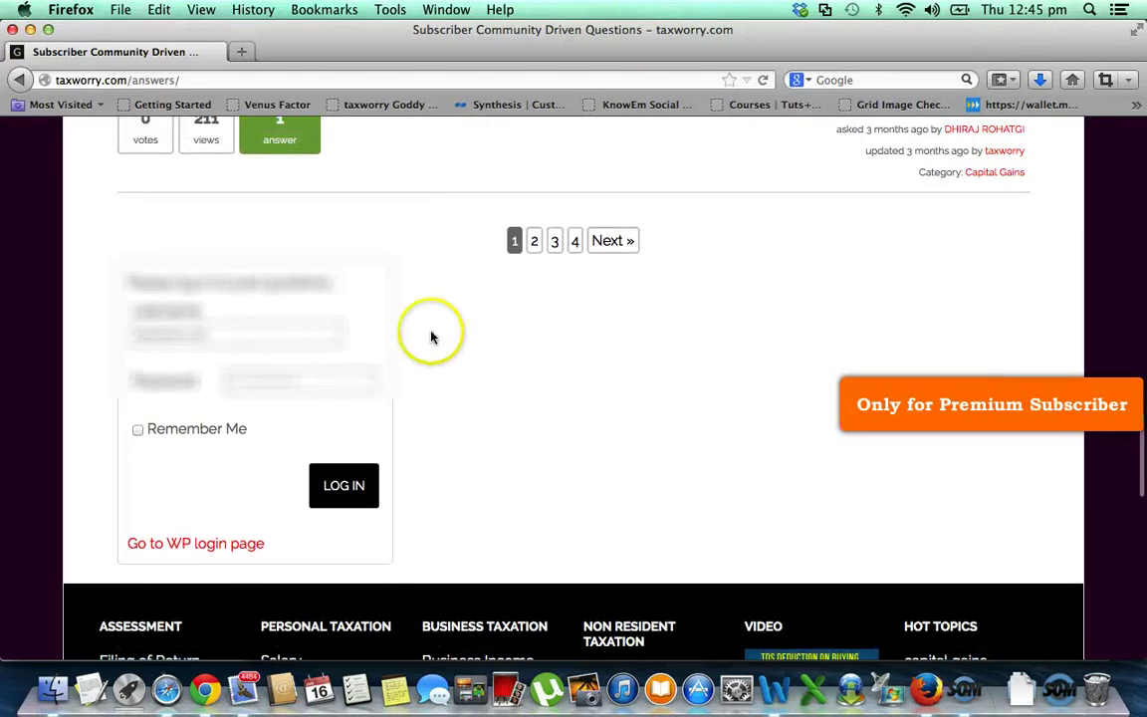
pyautogui.click(764, 79)
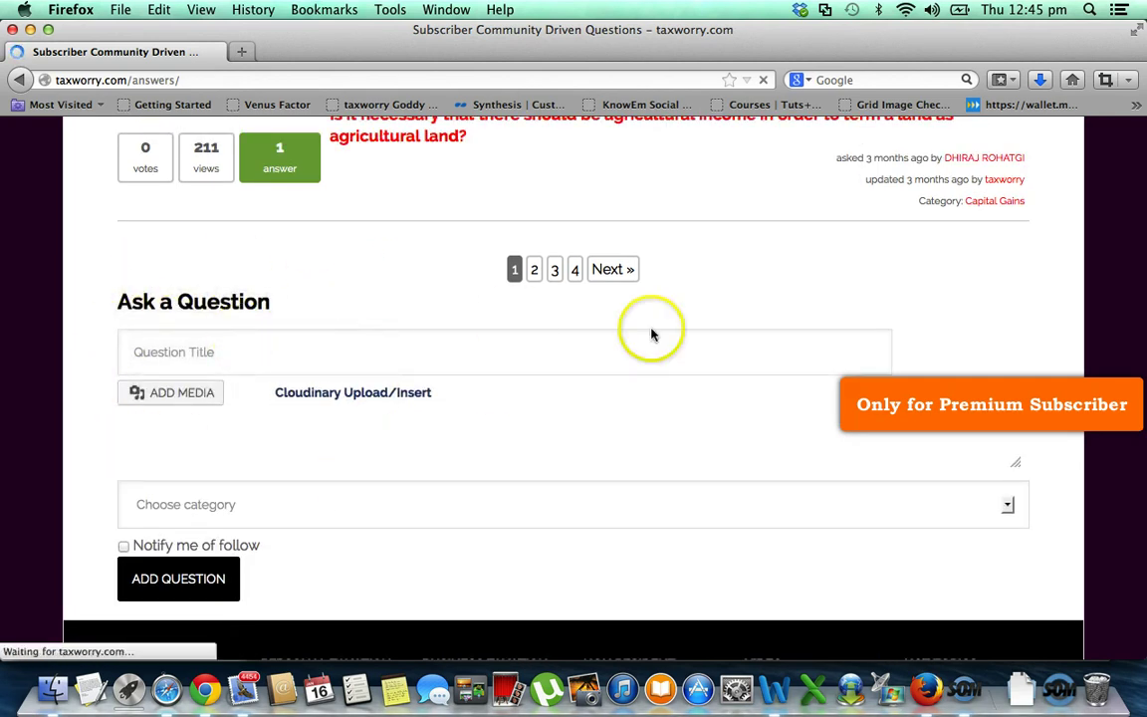
# Enter the question title "Can exemption u/s 54 be taken for more than 2 houses?".
pyautogui.click(196, 357)
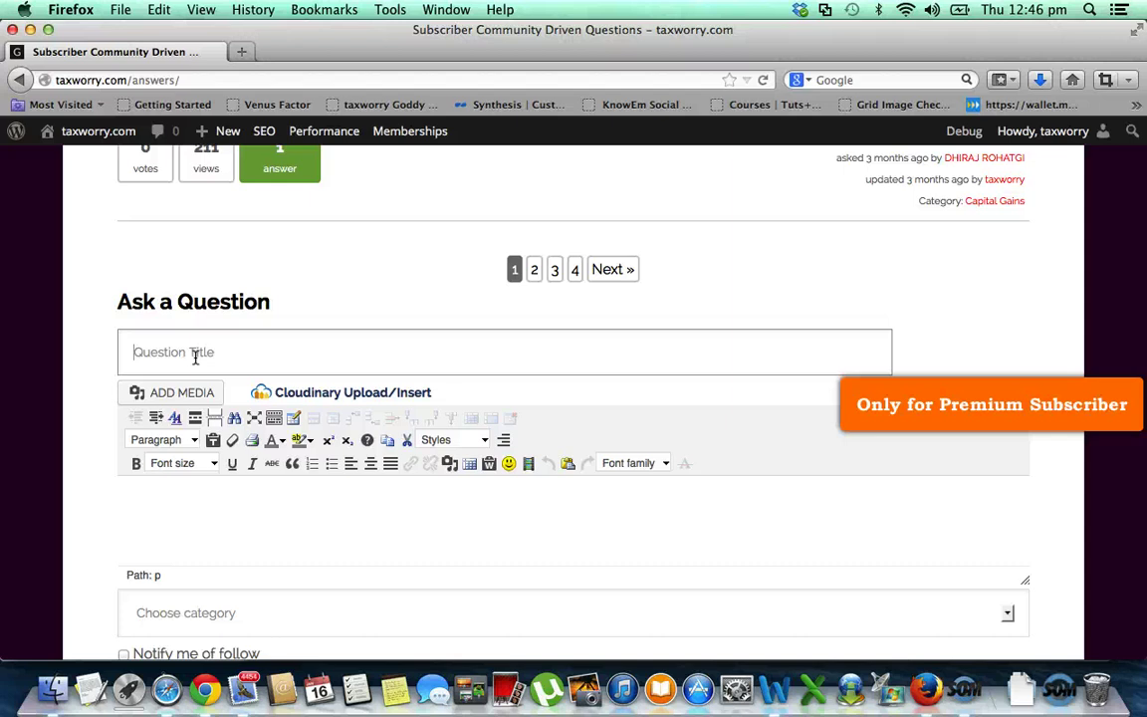
pyautogui.write('Can')
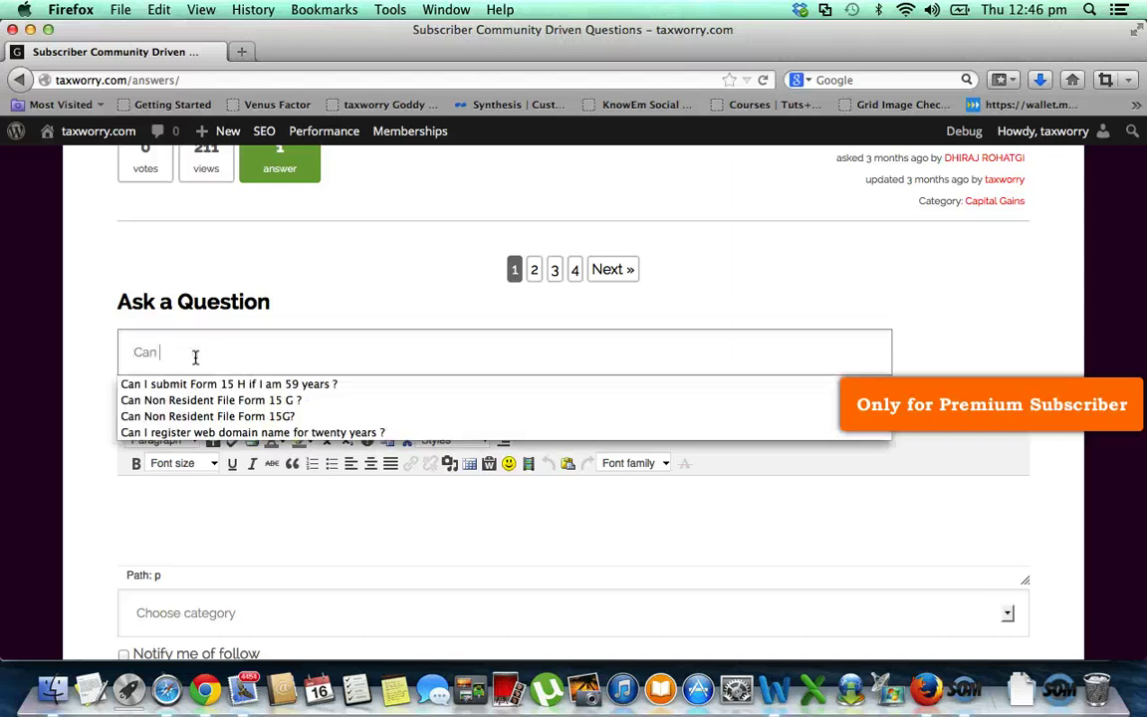
pyautogui.write(' exemption u/s 54')
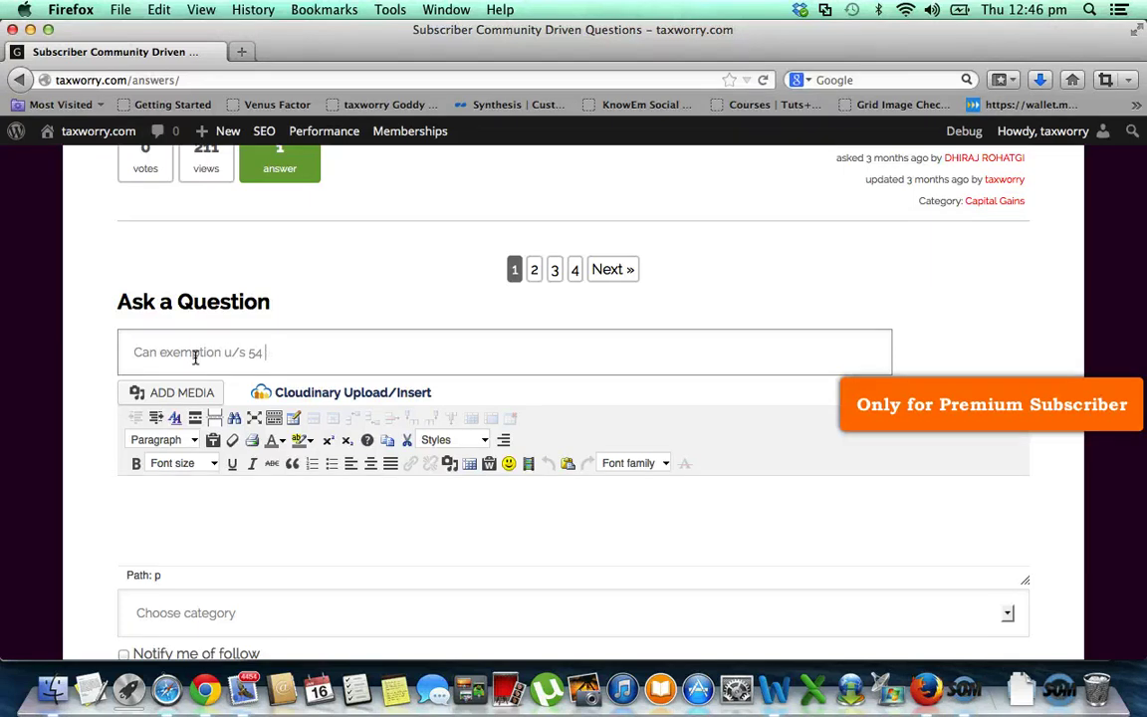
pyautogui.write('be taken for more than')
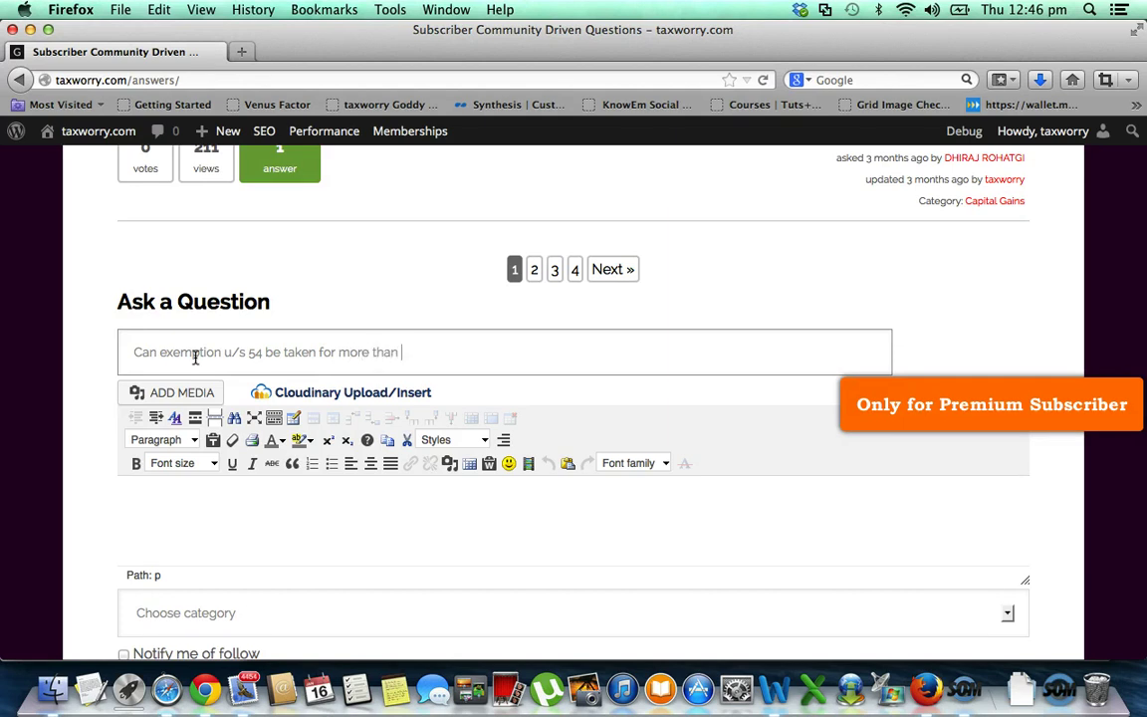
pyautogui.write(' 2 houses?')
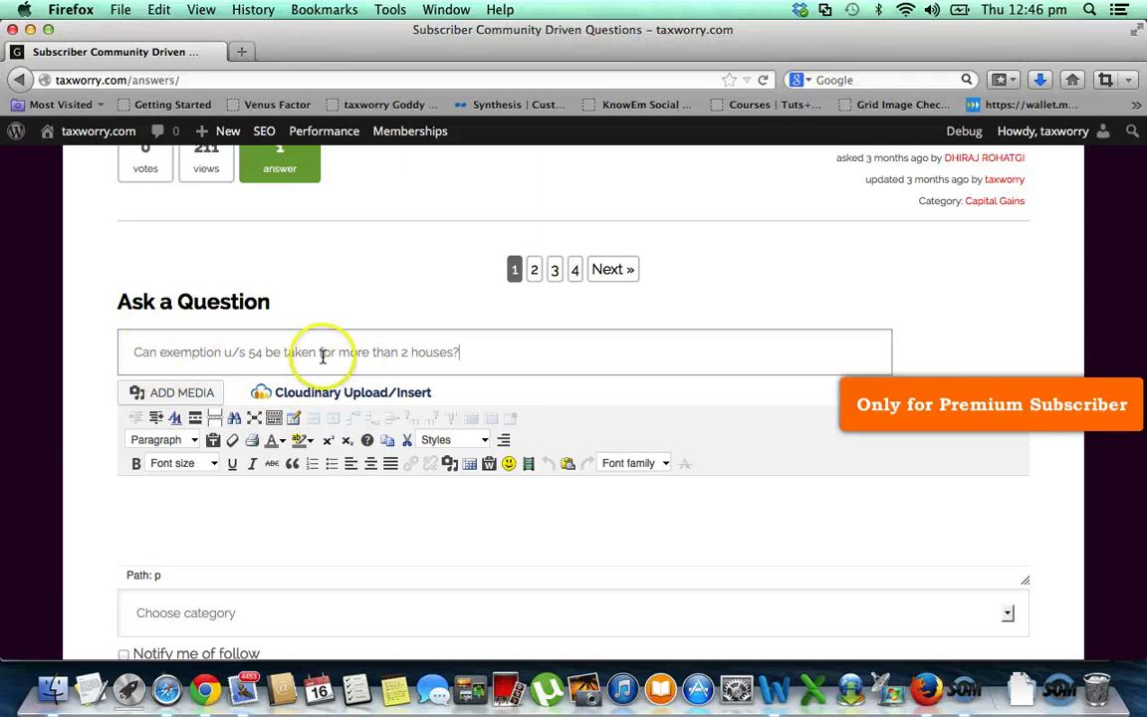
# Write the body "I have one small house and would like to buy two houses out of the sale proceeds of my old house. Can I claim exemption u/s 54.".
pyautogui.click(239, 524)
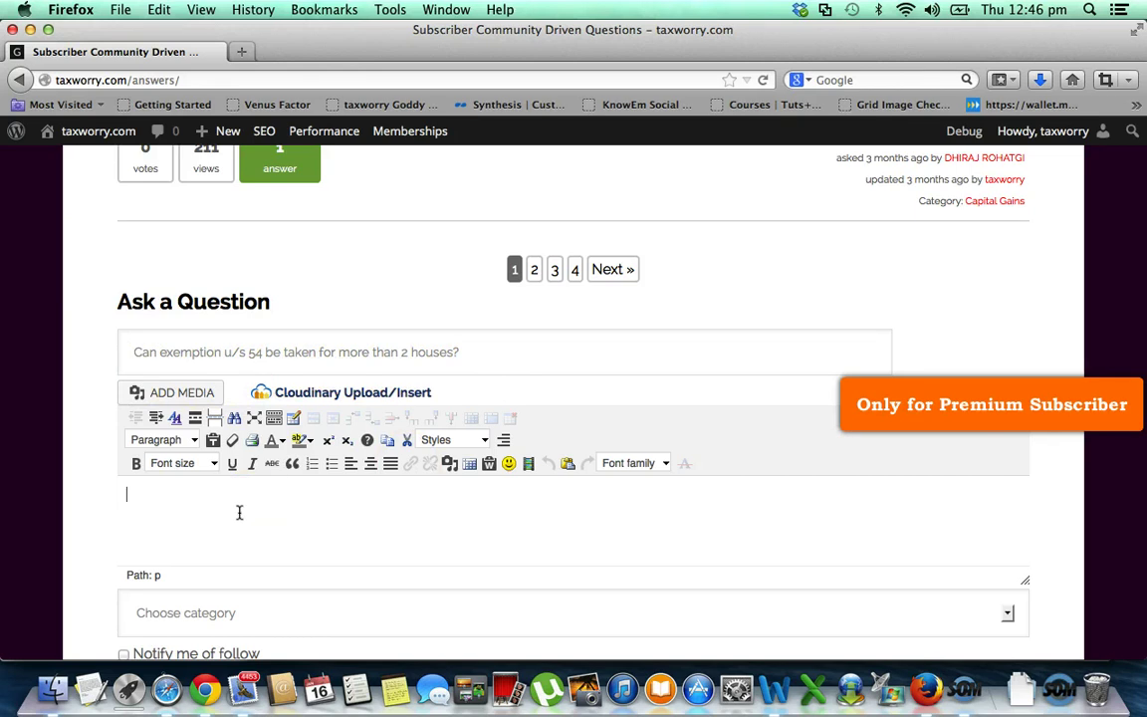
pyautogui.write('I have one small house')
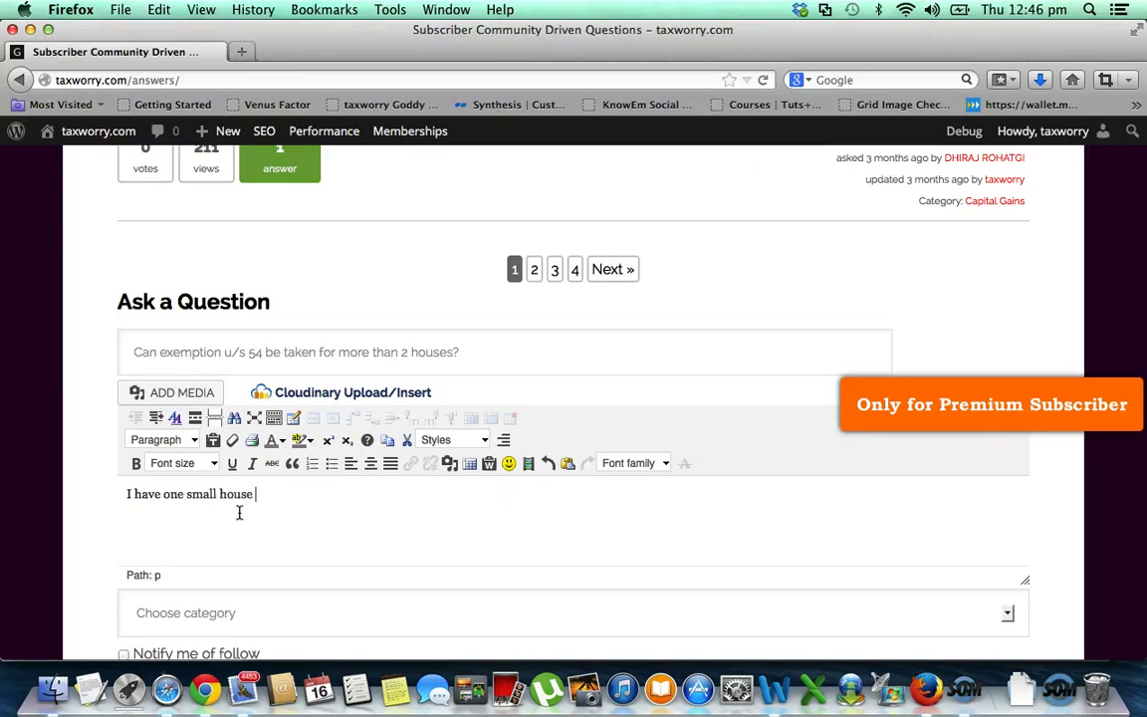
pyautogui.write(' and would like to buy two')
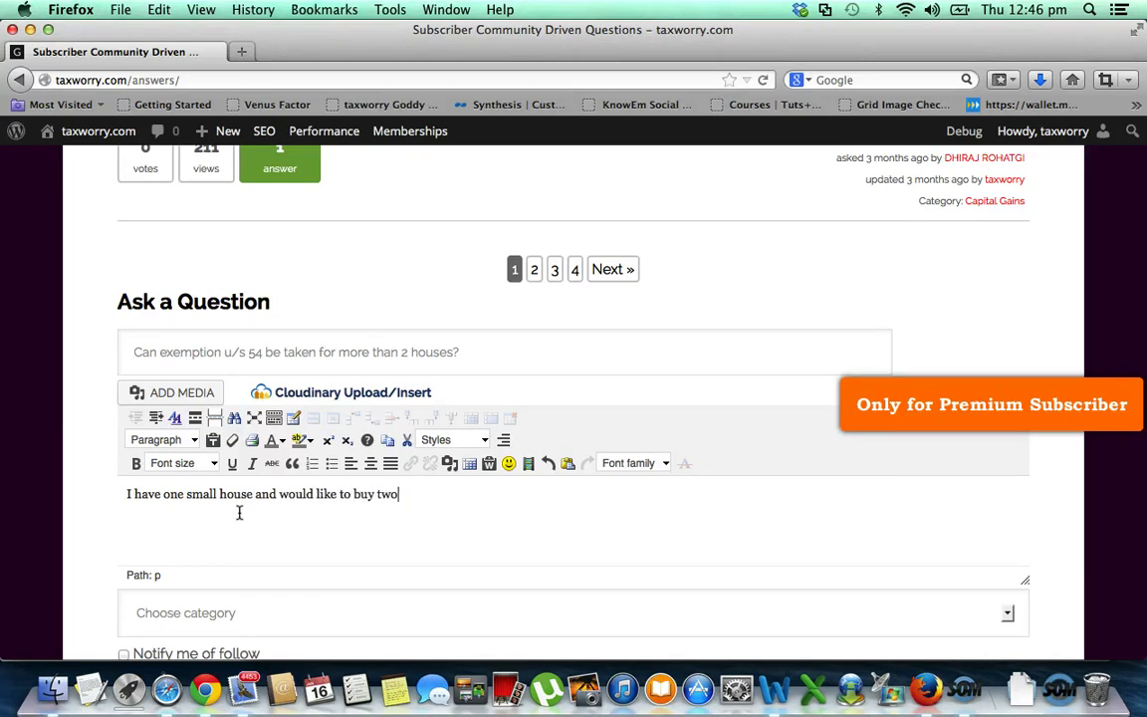
pyautogui.write(' houses out of the sale')
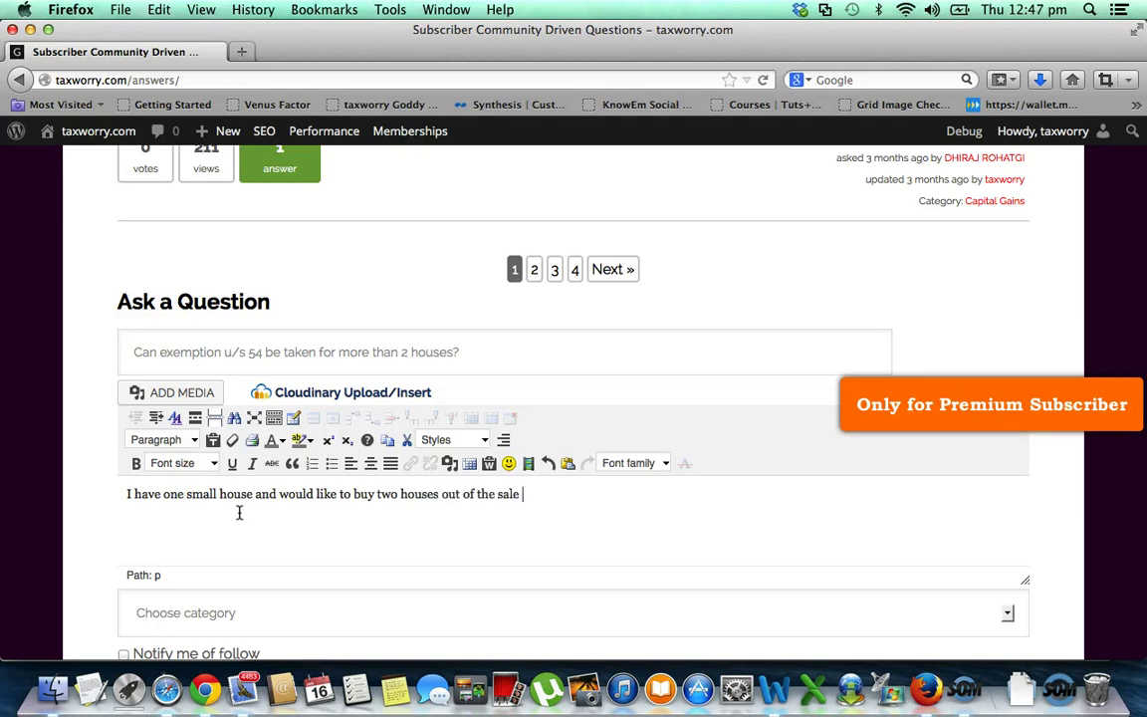
pyautogui.write(' proceeds of my oldof my old ')
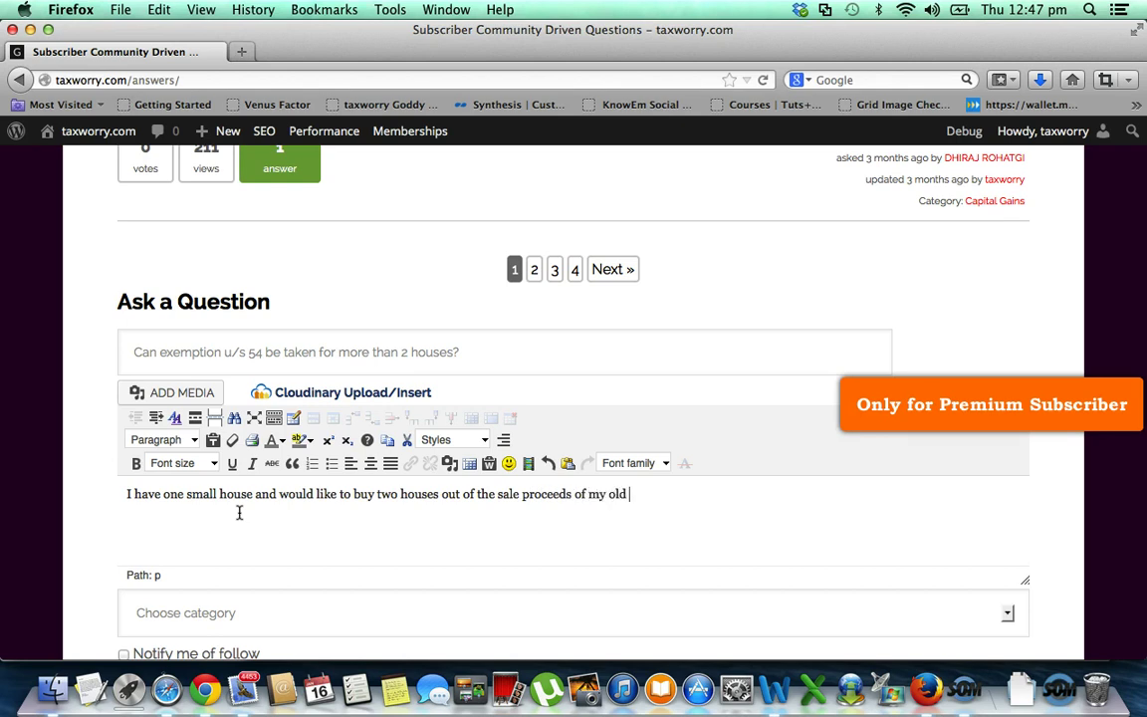
pyautogui.write('house. Can I claim exemp')
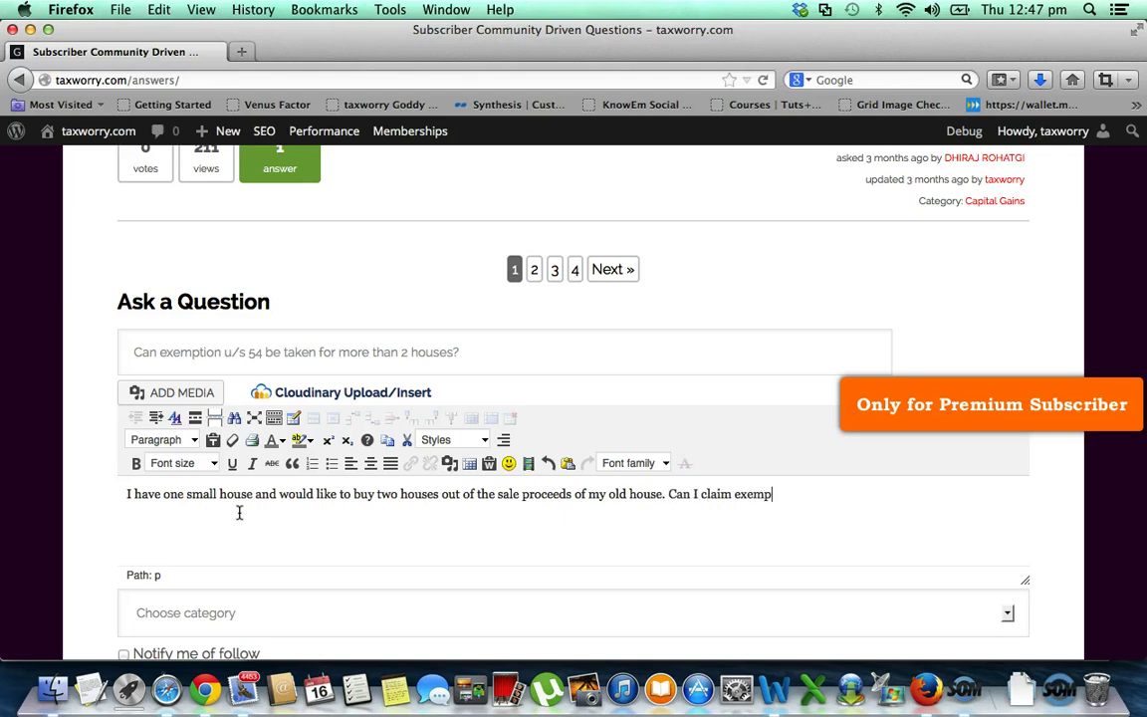
pyautogui.write('tion u/s 54.')
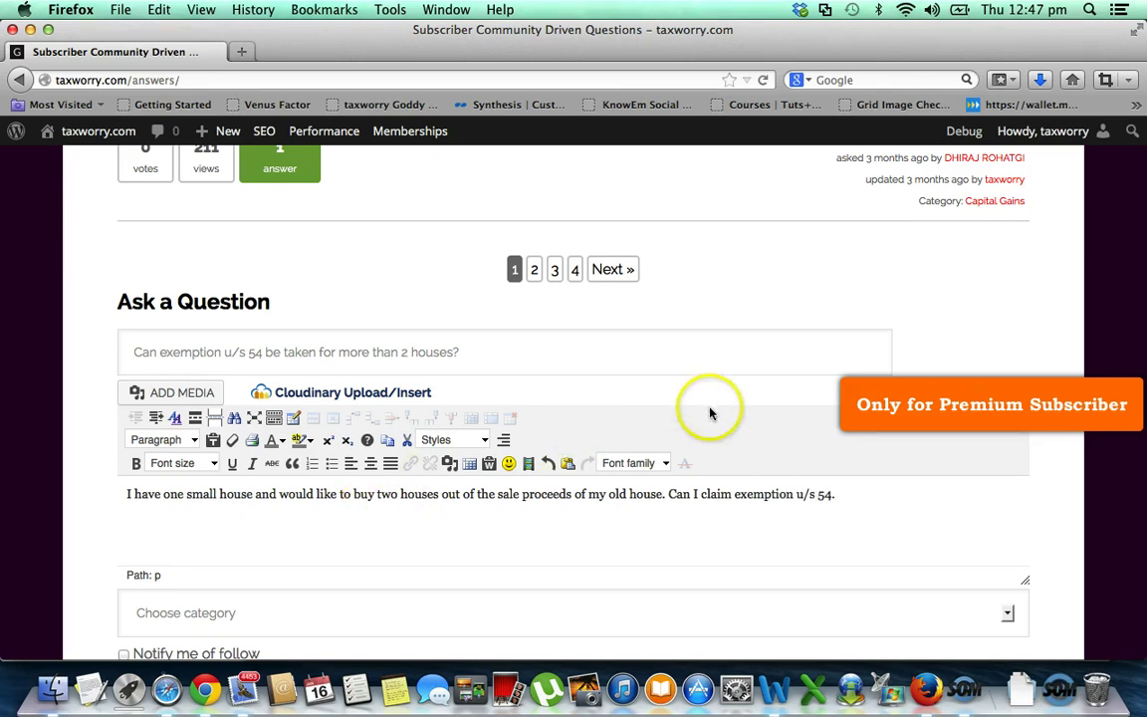
# Assign the question to the Capital Gains category and submit it to the community list.
pyautogui.scroll(-5, 709, 410)
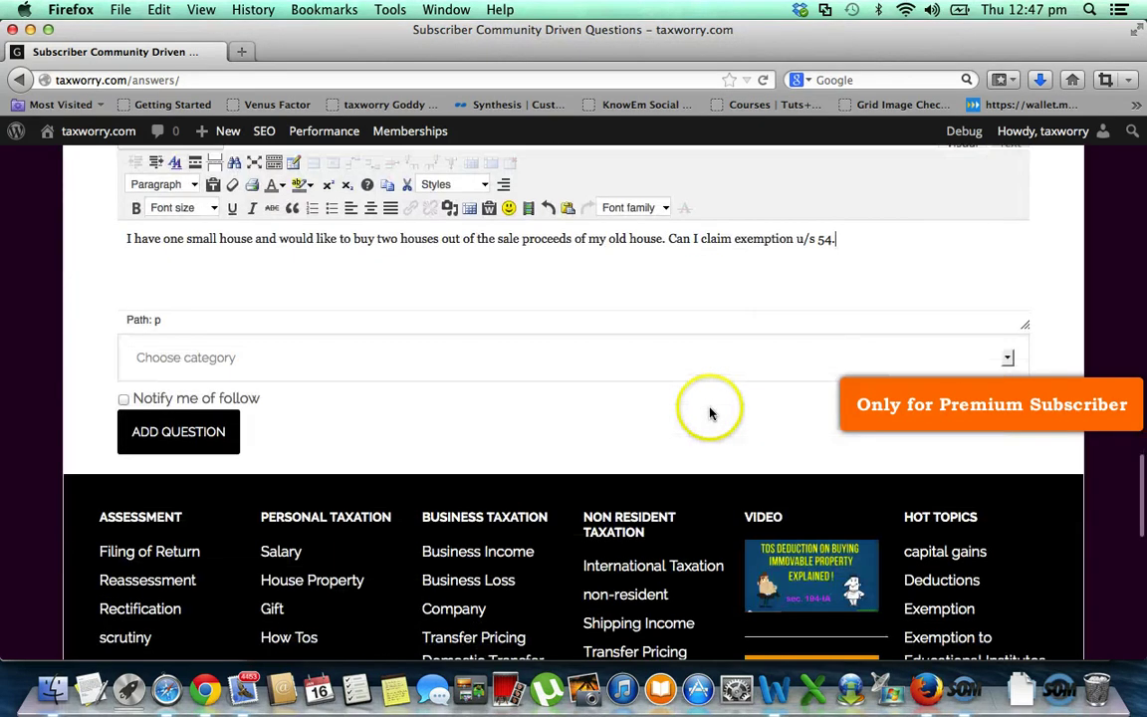
pyautogui.click(289, 355)
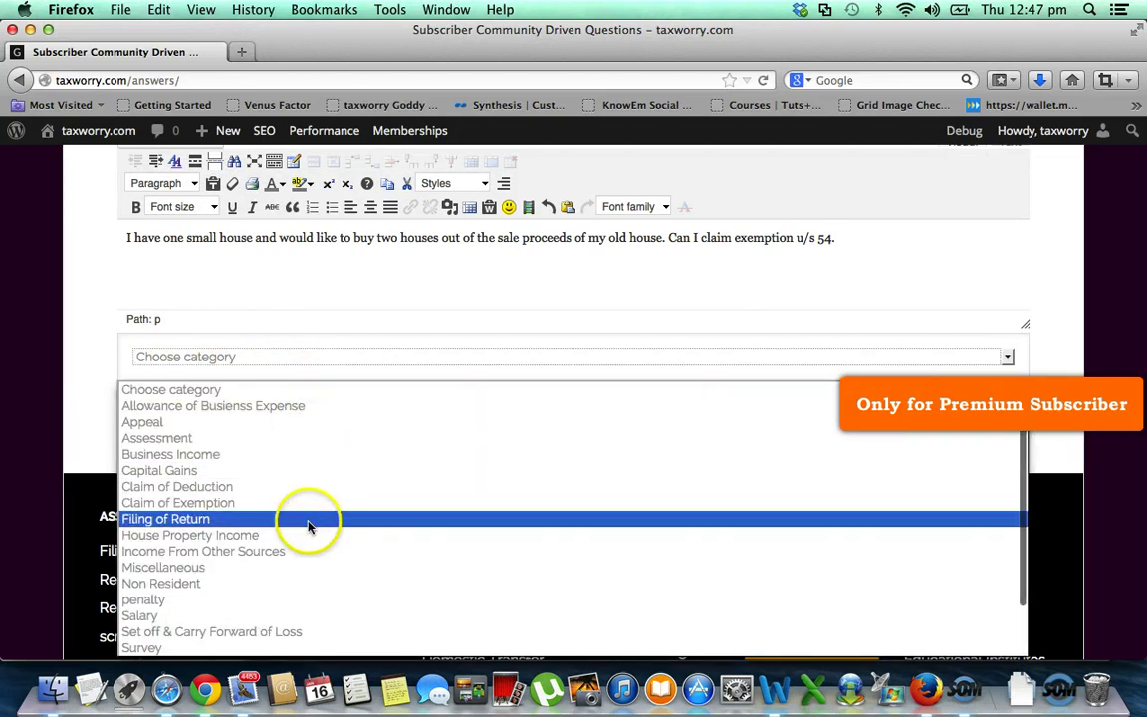
pyautogui.click(210, 472)
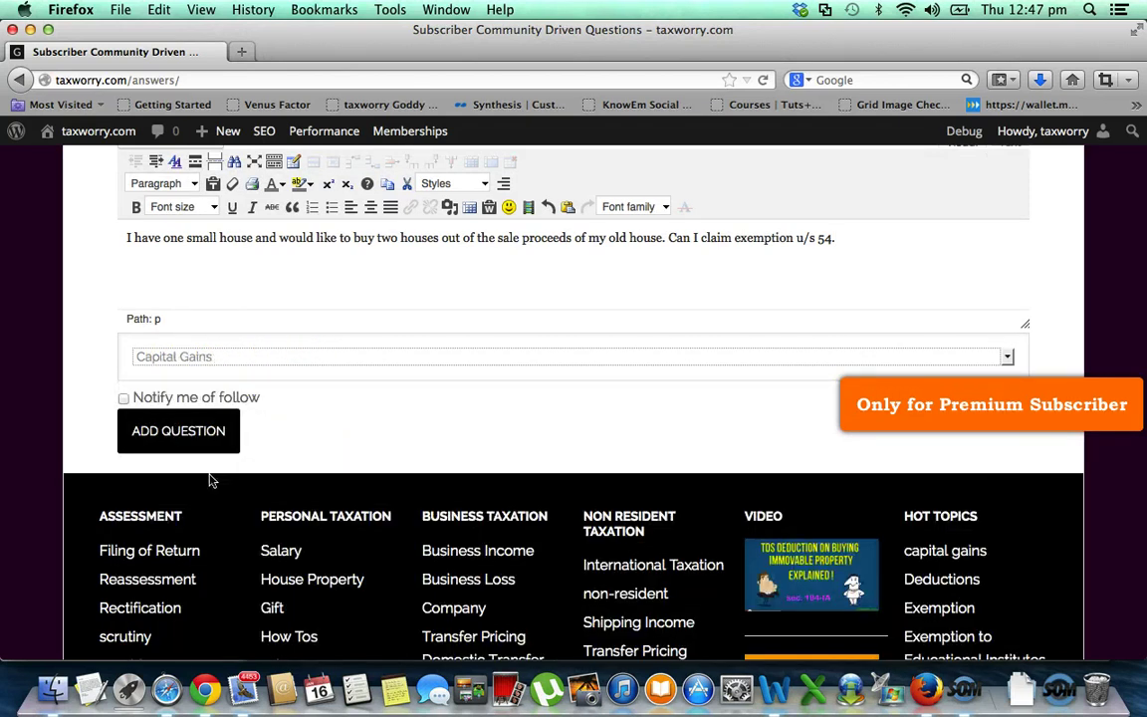
pyautogui.click(167, 439)
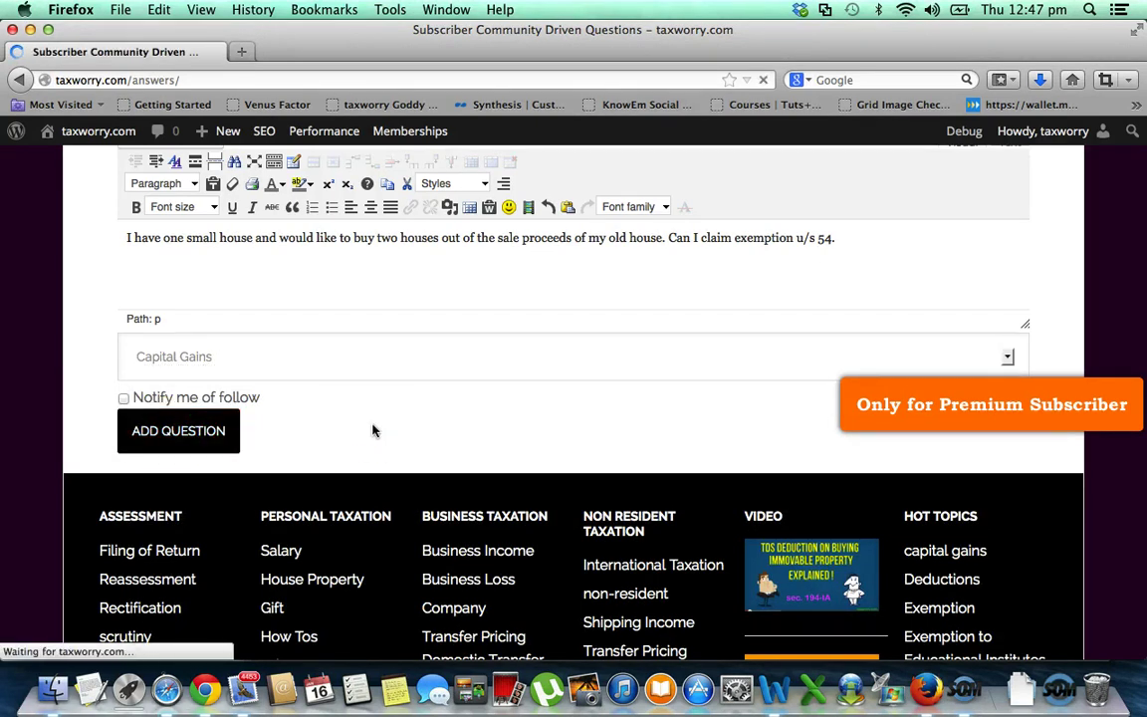
pyautogui.click(371, 408)
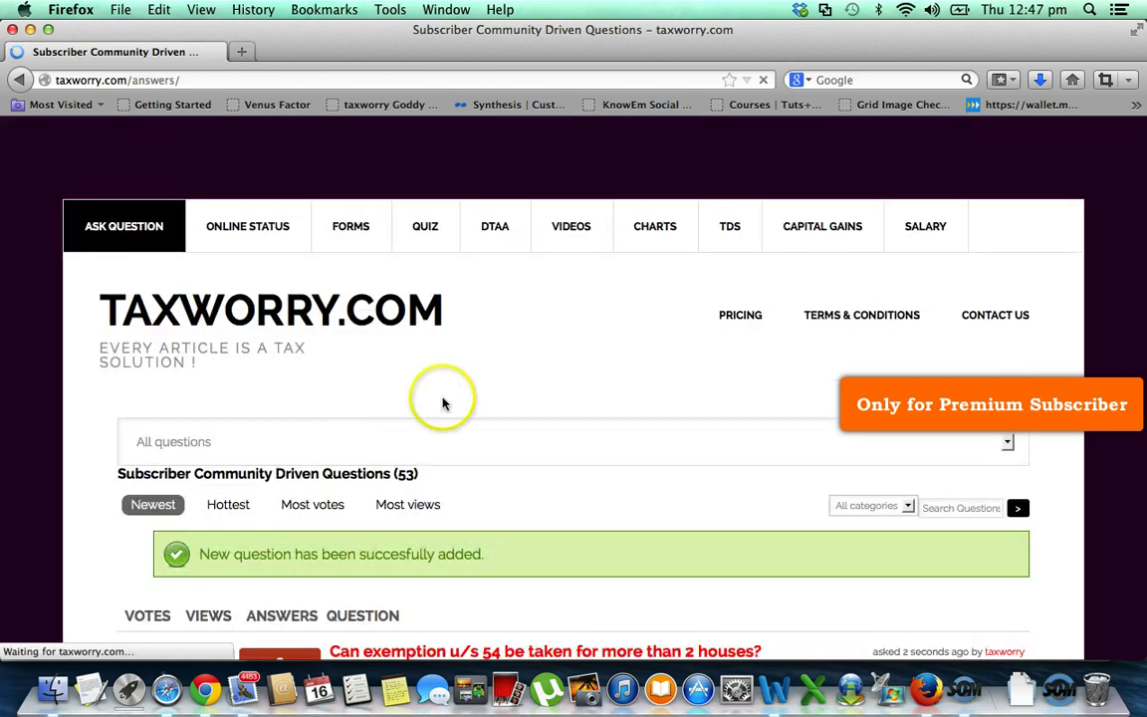
pyautogui.scroll(-2, 535, 453)
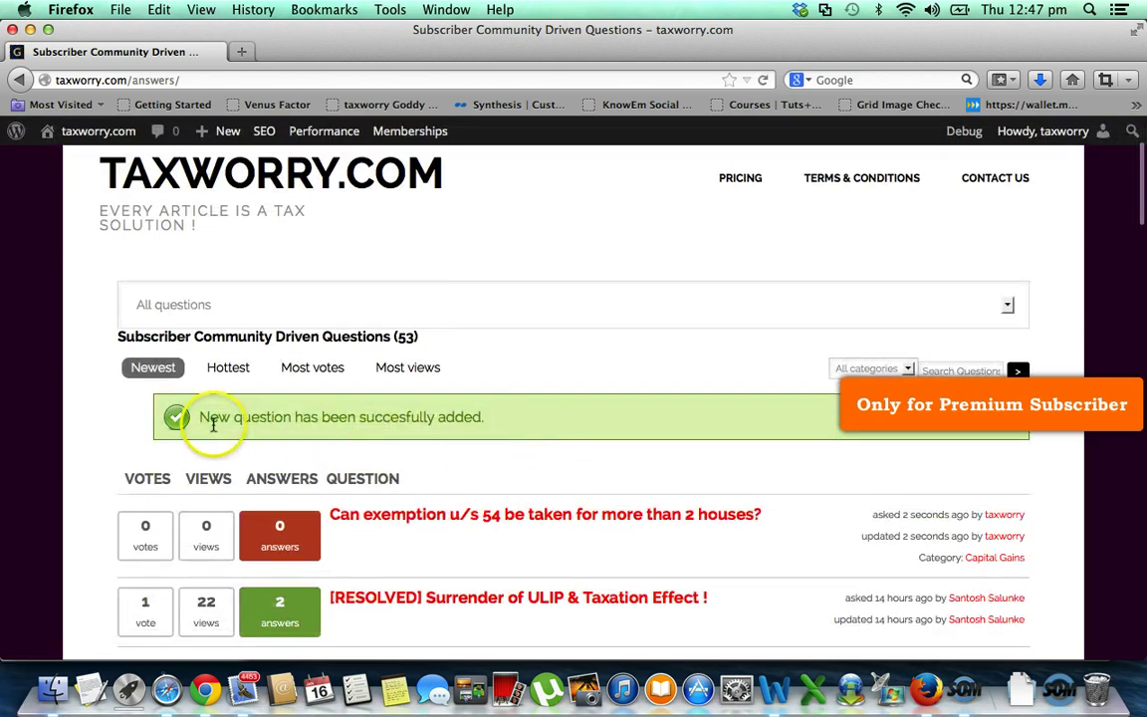